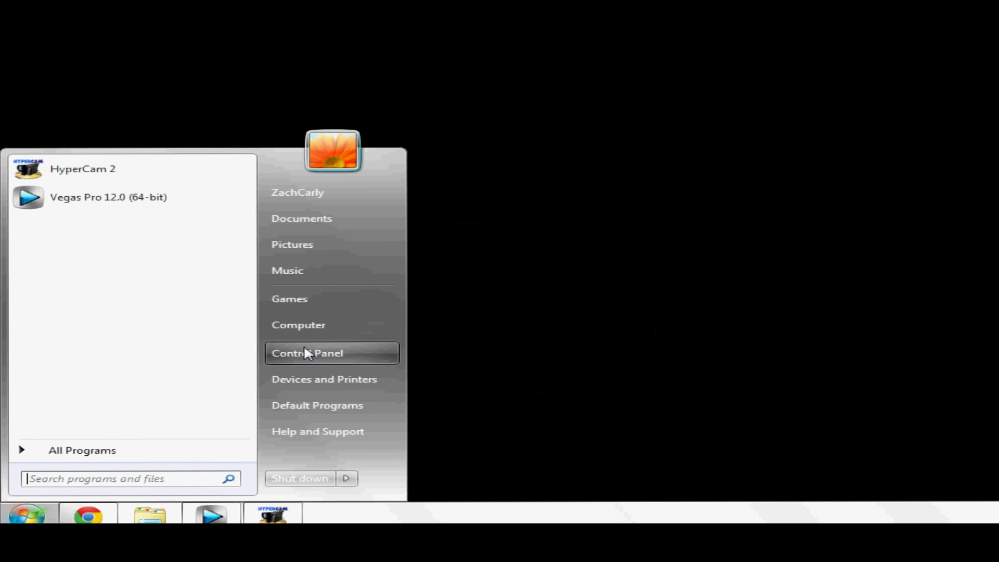
- Open Control Panel from the Windows 7 Start menu
click(328, 353)
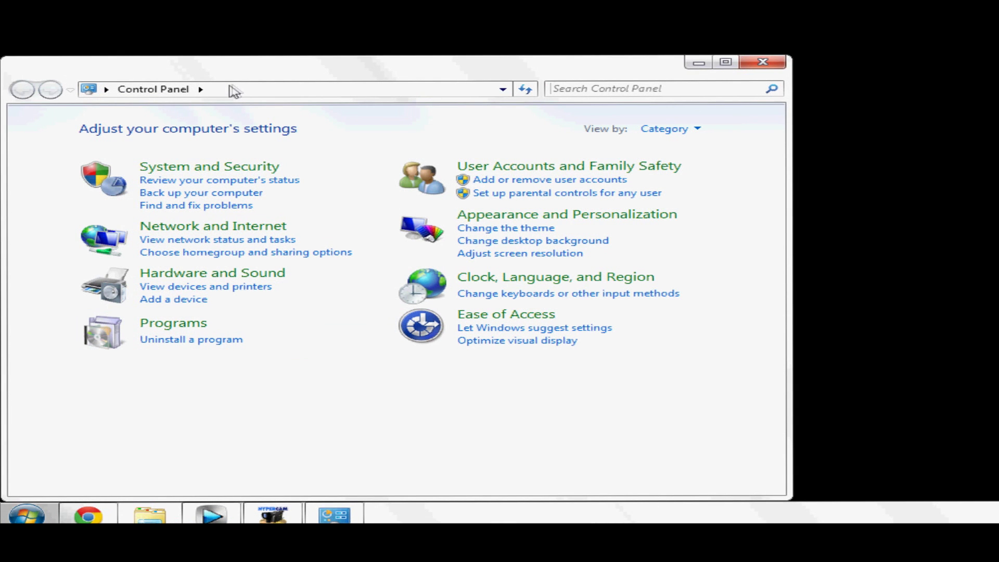
- Open Windows Firewall's Advanced settings via System and Security
click(208, 166)
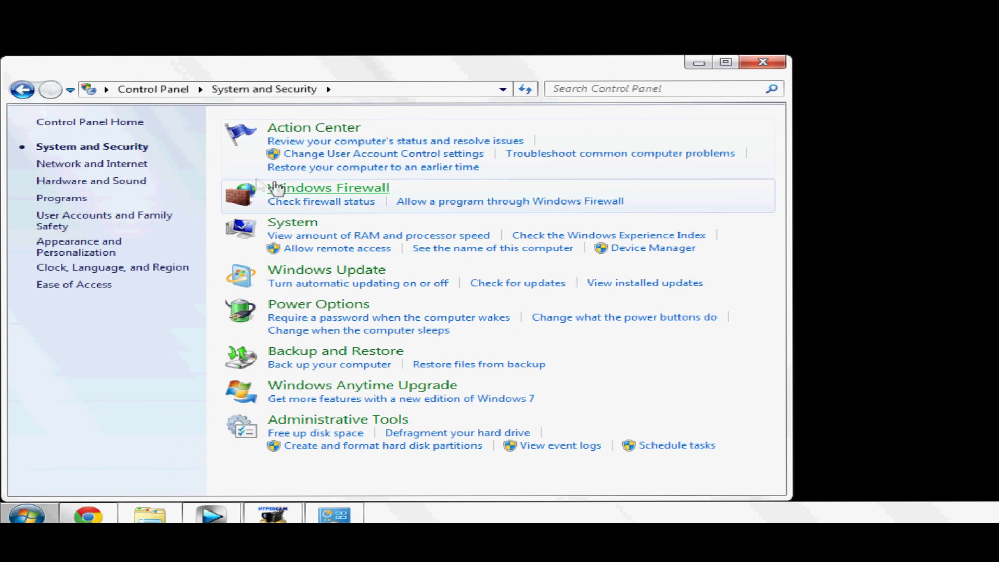
click(291, 192)
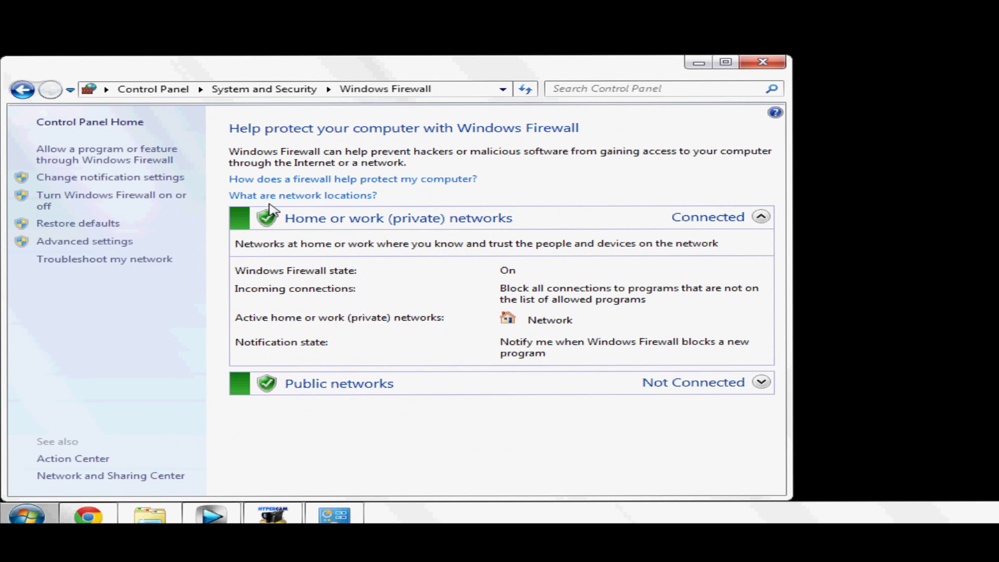
click(92, 243)
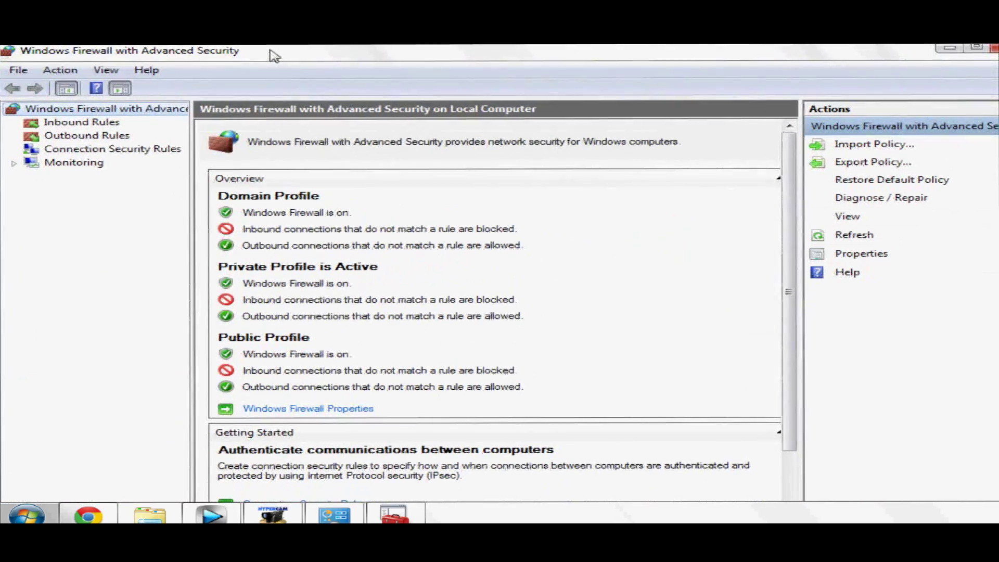
- Start a new Port-type inbound rule and advance to the protocol and ports page
click(82, 122)
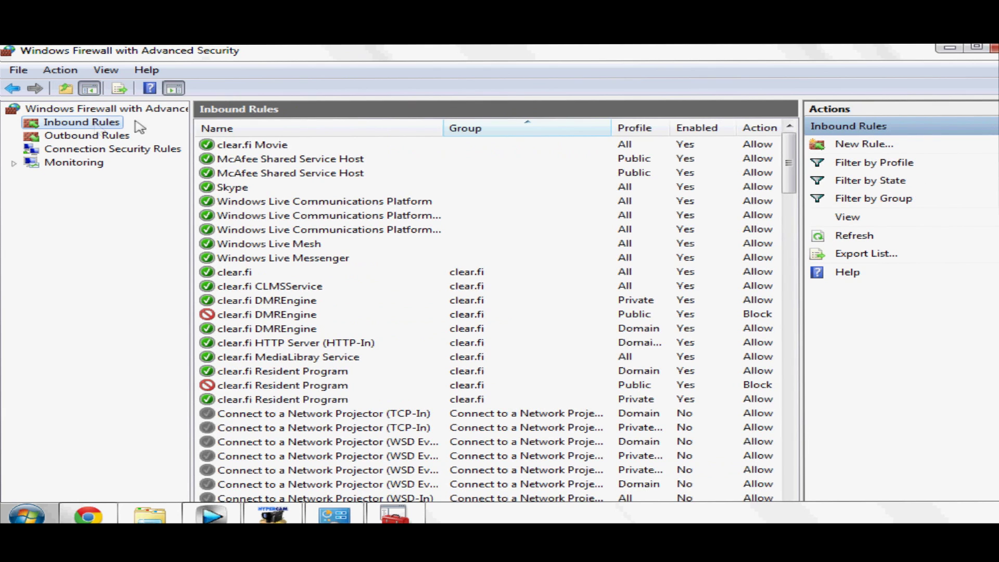
click(838, 144)
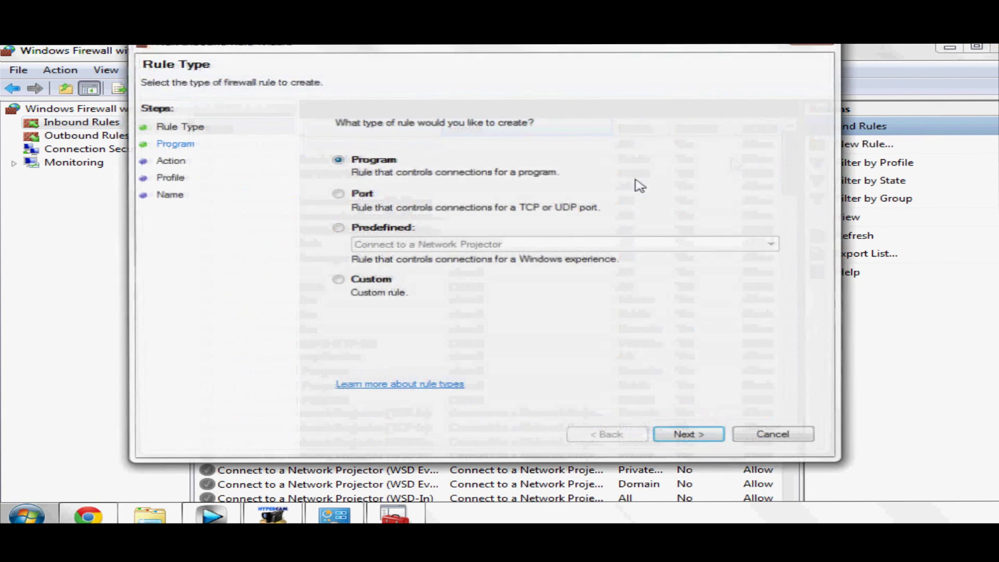
click(355, 194)
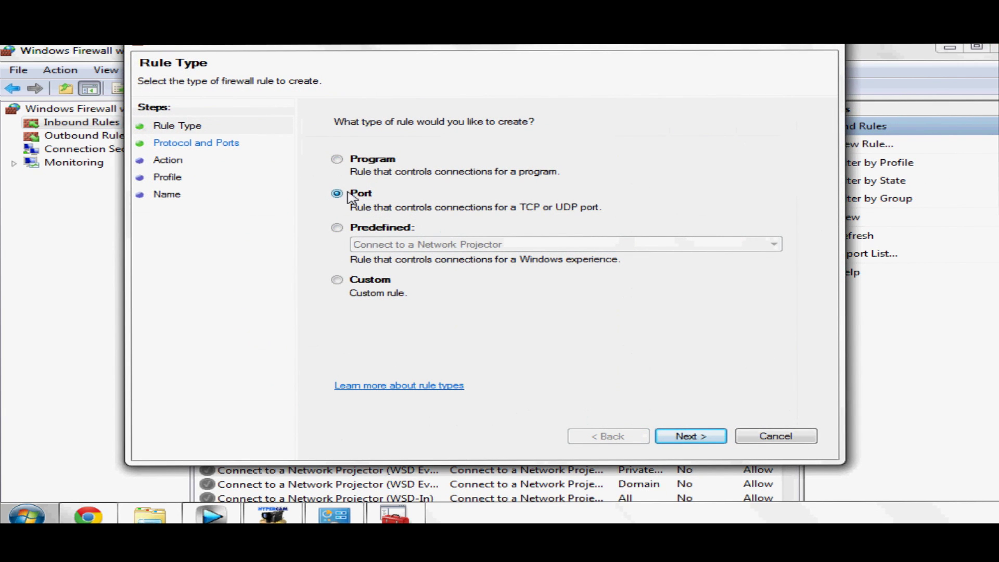
click(690, 435)
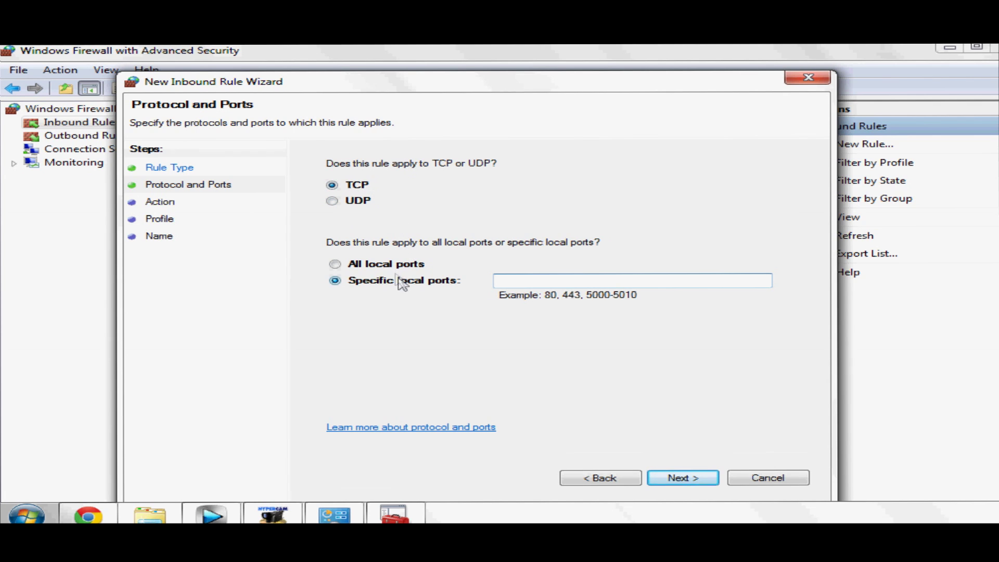
- Enter 88 as the specific local TCP port and continue to the Action page
click(538, 279)
key(BackSpace)
key(BackSpace)
key(BackSpace)
text(88)
click(682, 478)
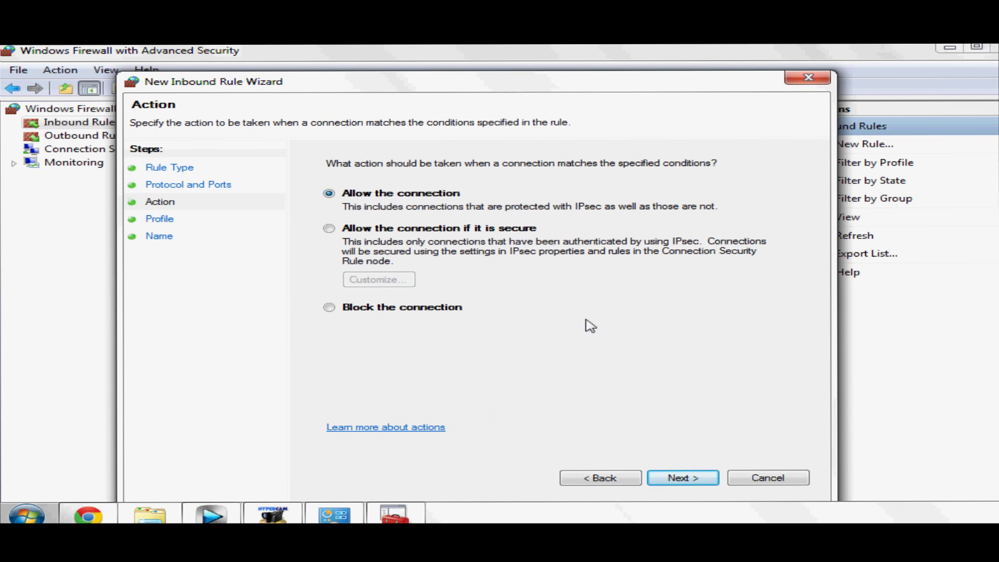
- Keep Allow and all three profiles, name the rule 'Port88', and finish
click(694, 485)
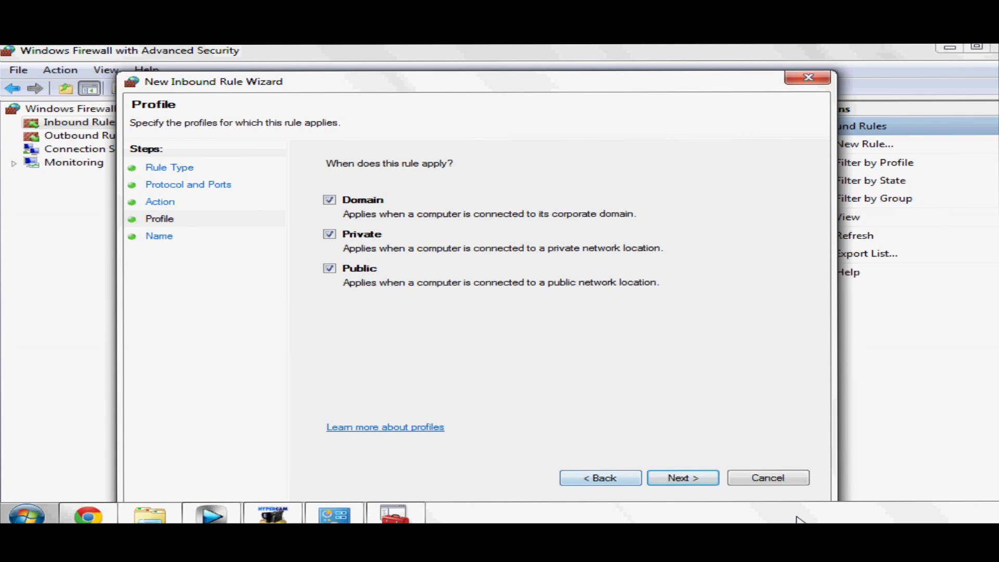
click(716, 484)
text(Port88)
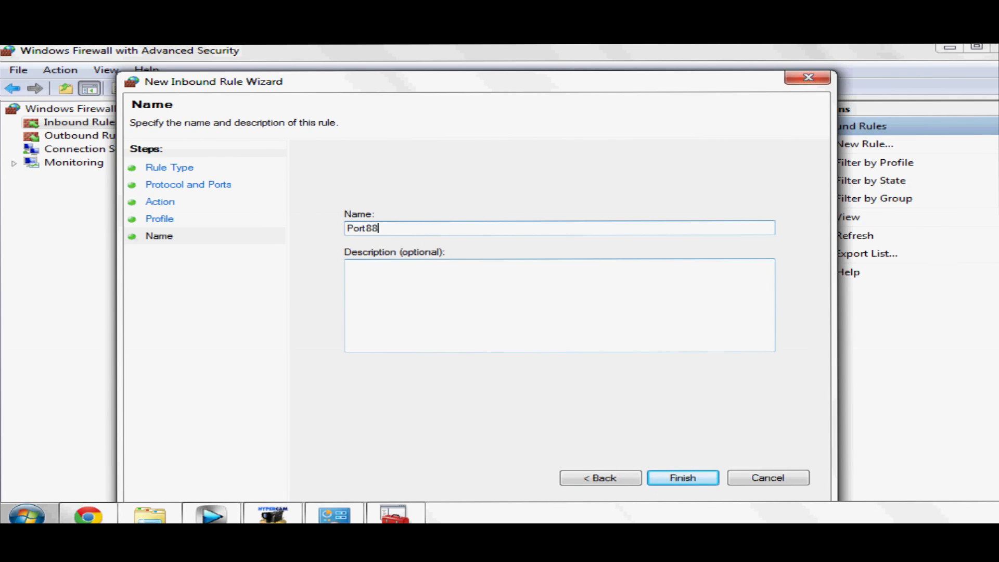
key(Tab)
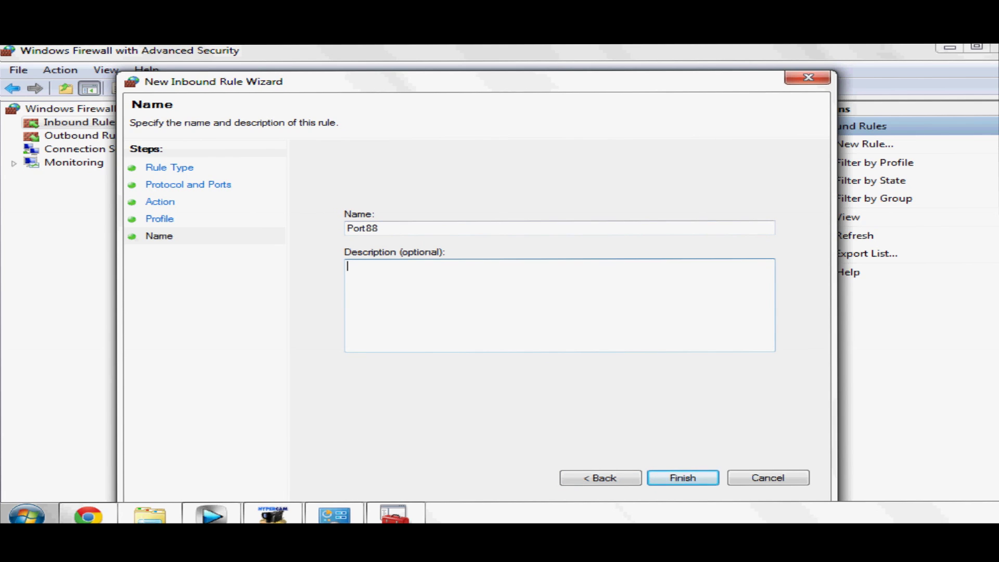
click(670, 483)
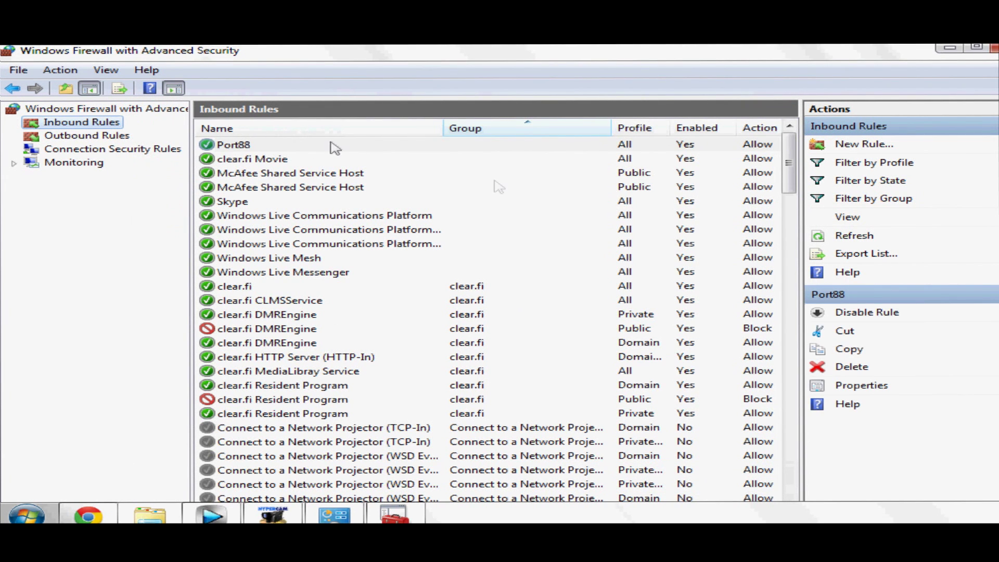
click(235, 144)
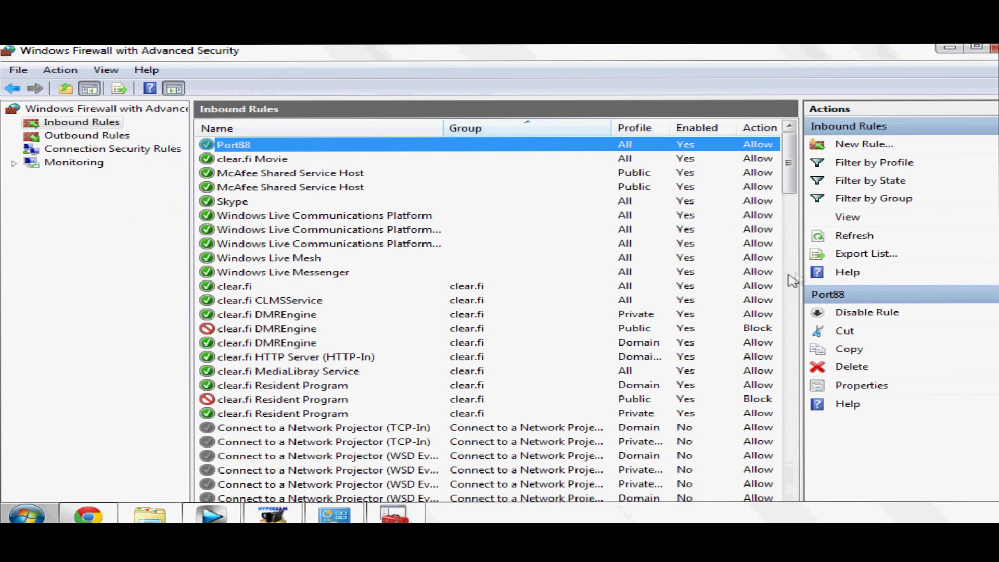